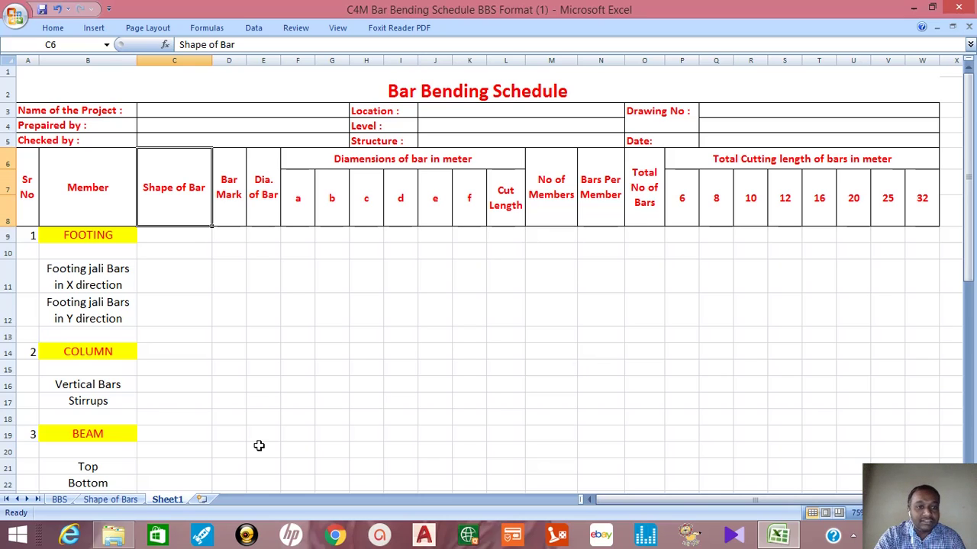
Look over the bar shapes and the selectable bar diameters on the Shape of Bars sheet, and return to Sheet1.
click(133, 504)
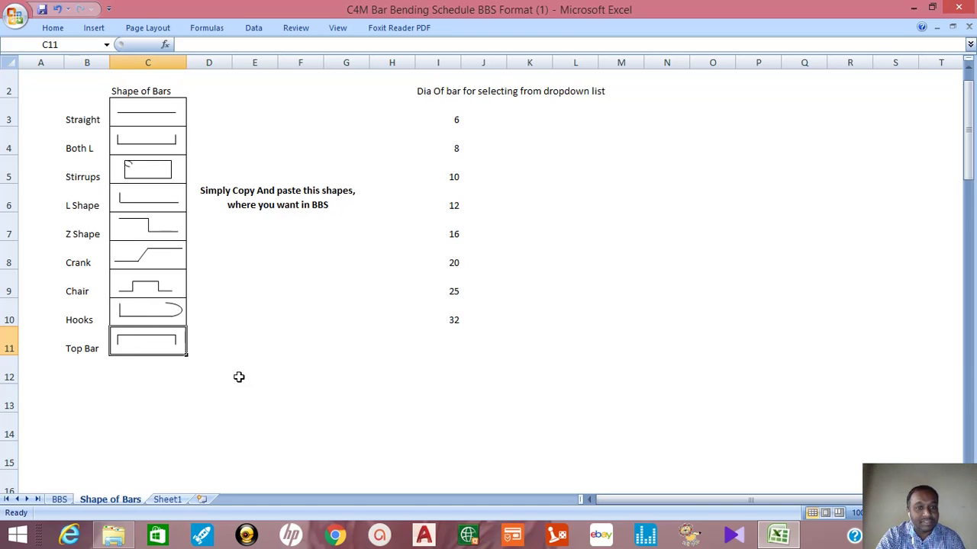
click(168, 499)
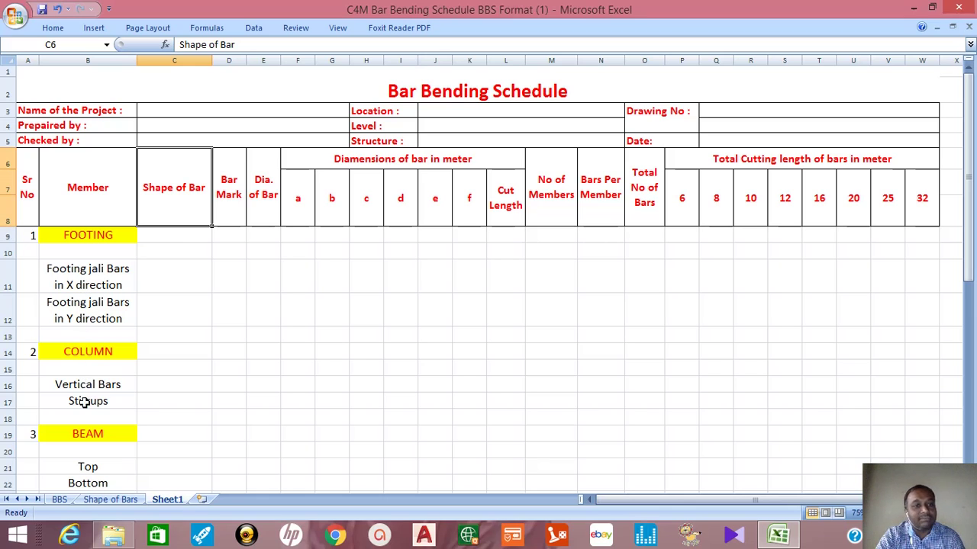
Examine the Member column of the bar bending schedule from Footing through Stair Case, and return to the sheet's title area.
key(Down)
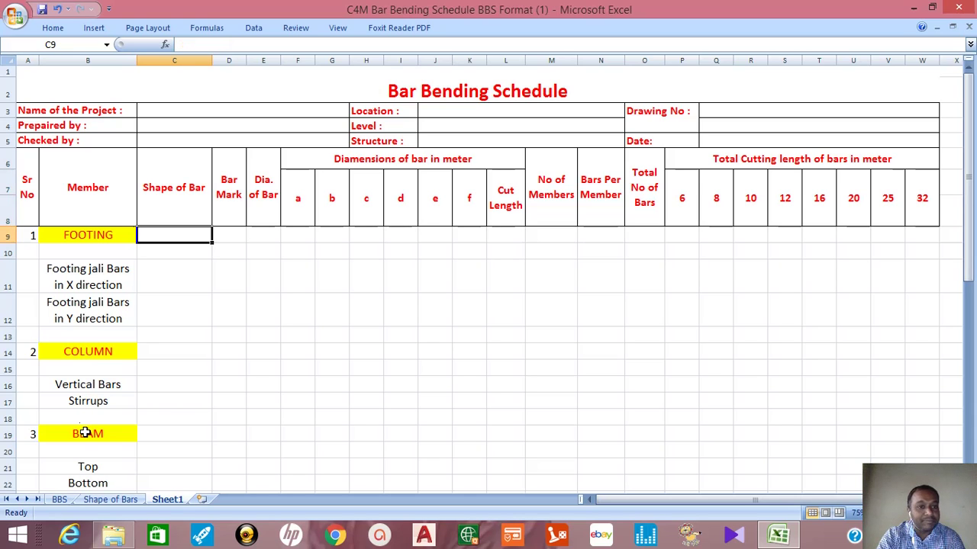
key(Down)
key(Down)
key(Down)
key(Down)
key(Down)
key(Down)
key(Down)
key(Down)
key(Down)
key(Down)
key(Down)
key(Down)
key(Down)
key(Down)
key(Down)
key(Down)
key(Down)
key(Down)
key(Down)
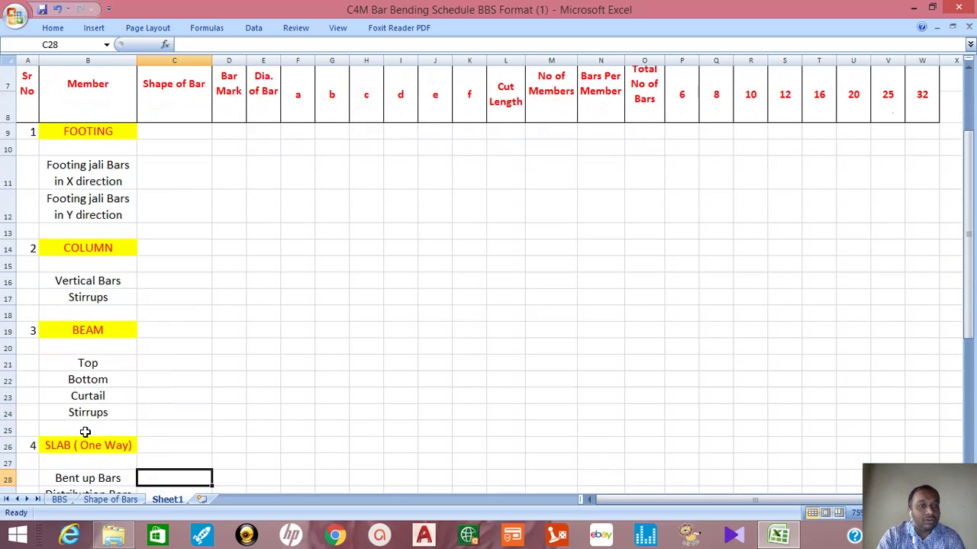
key(Down)
key(Down)
key(Down)
key(Down)
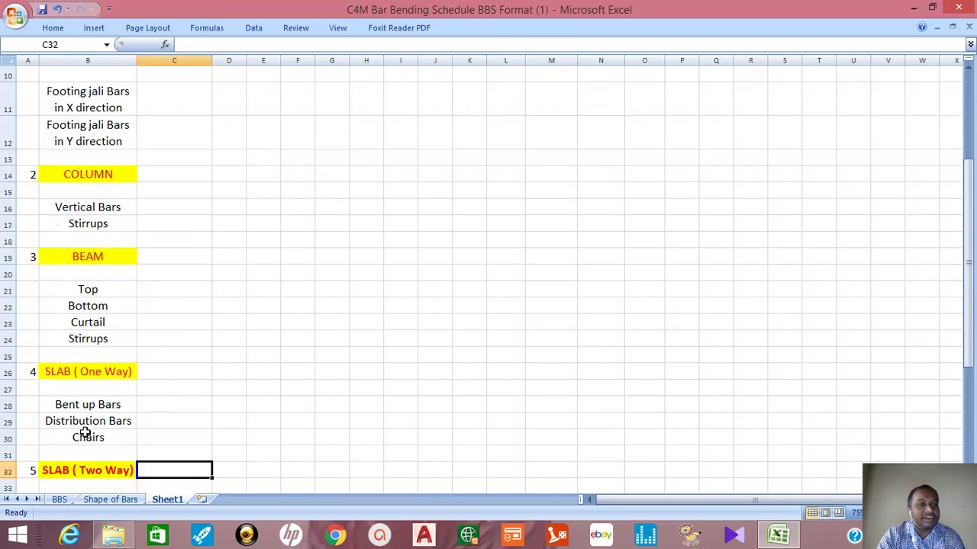
key(Down)
key(Down)
key(Down)
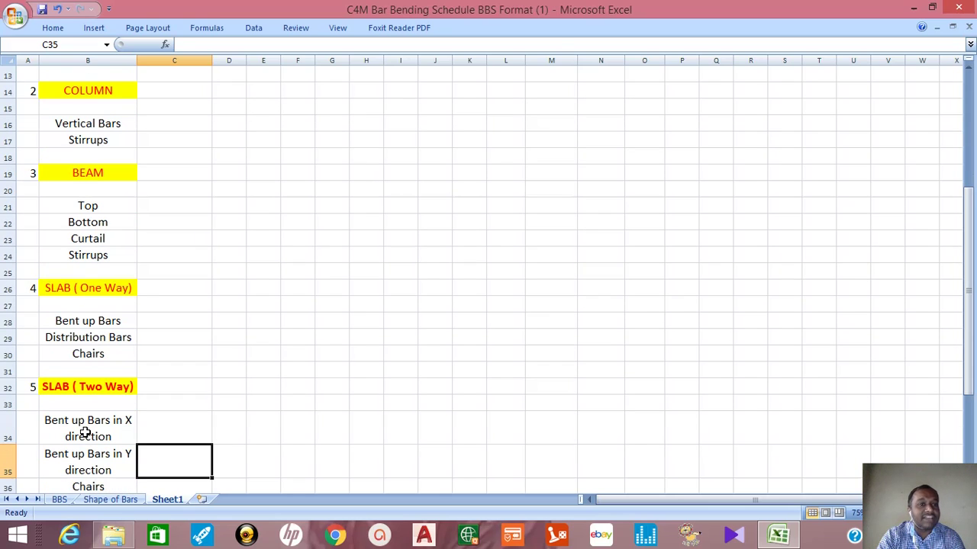
key(Down)
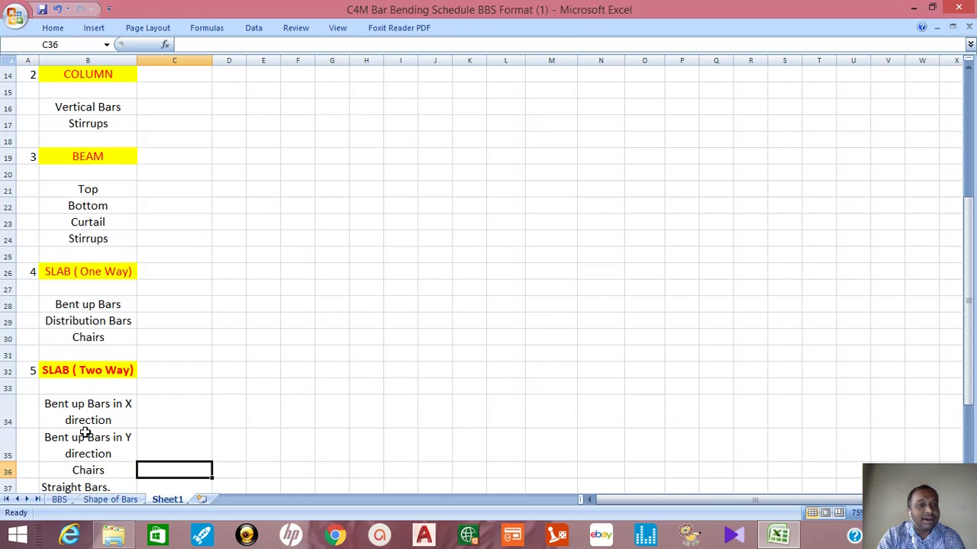
key(Down)
key(Down)
key(Down)
key(Down)
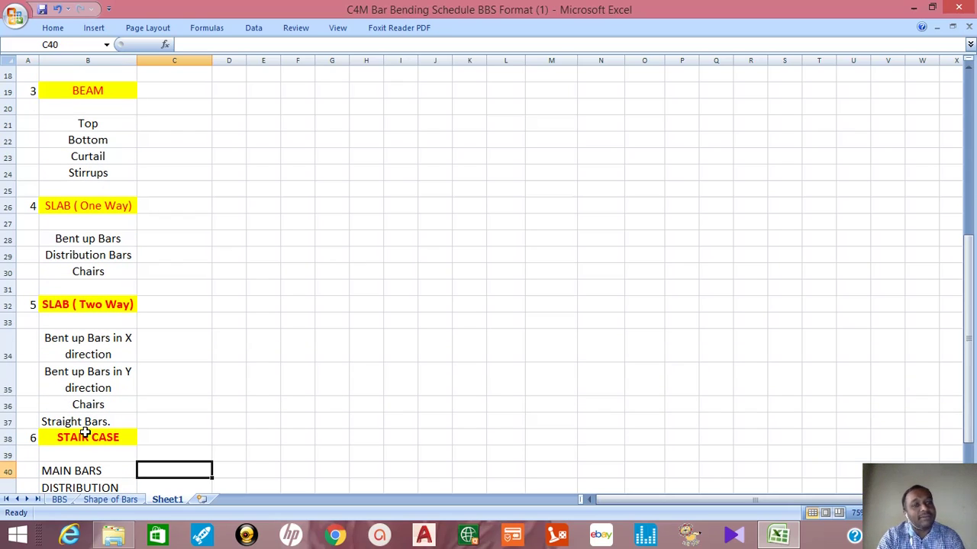
key(Down)
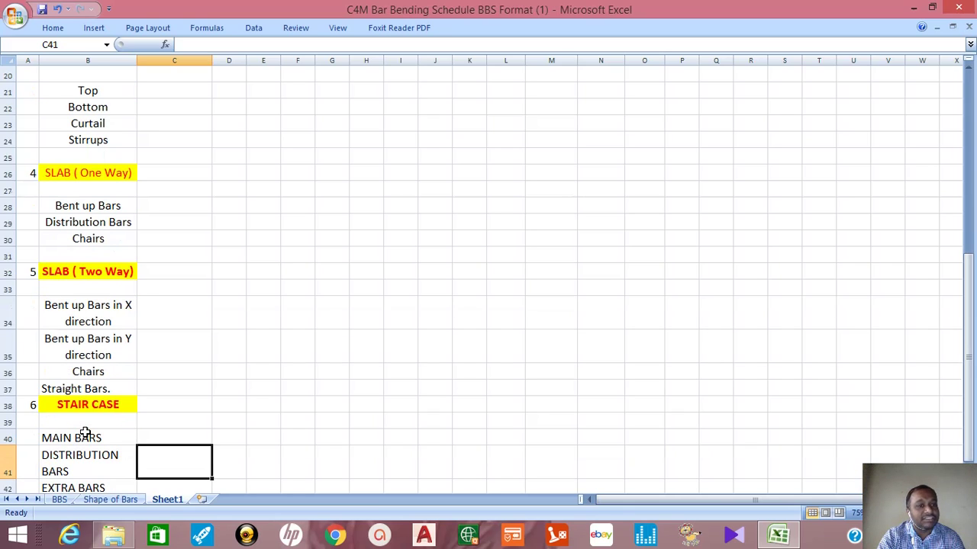
key(Down)
key(Down)
key(Down)
key(Down)
key(Down)
key(Down)
key(Down)
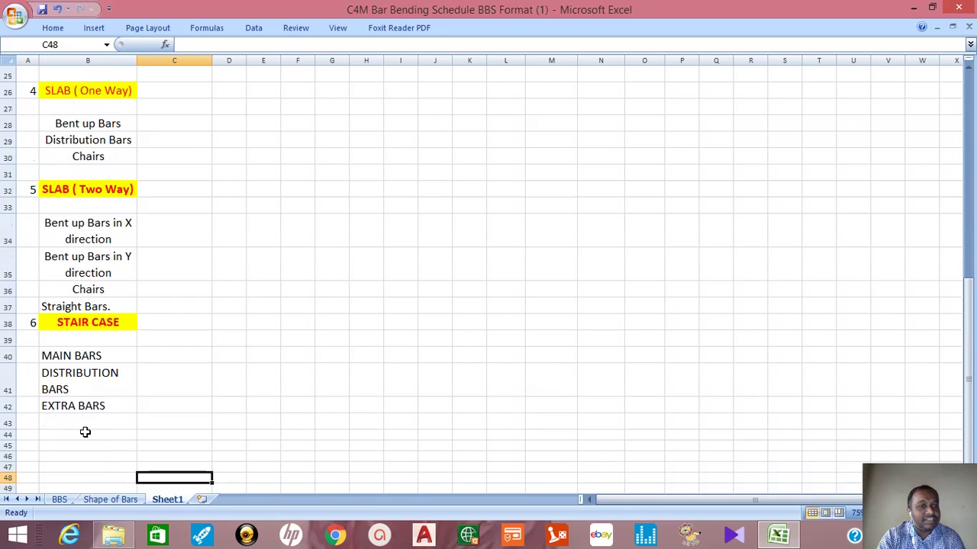
key(Up)
key(Up)
key(Up)
key(Up)
key(Up)
key(Up)
key(Up)
key(Up)
key(Up)
key(Up)
key(Up)
key(Up)
key(Up)
key(Up)
key(Up)
key(Up)
key(Up)
key(Up)
key(Up)
key(Up)
key(Up)
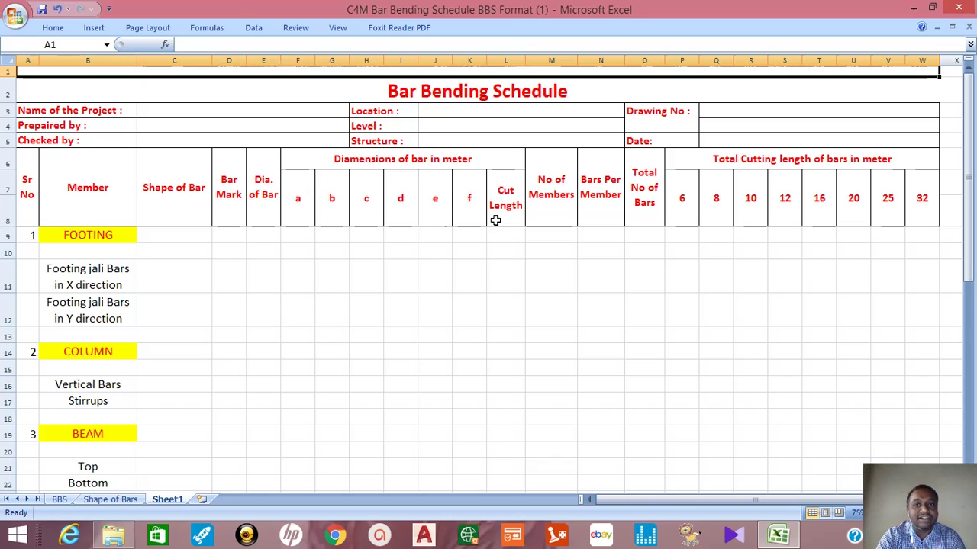
Review the Shape of Bars sheet again and skim Sheet1's member rows down past the staircase's extra bars and back up.
click(111, 500)
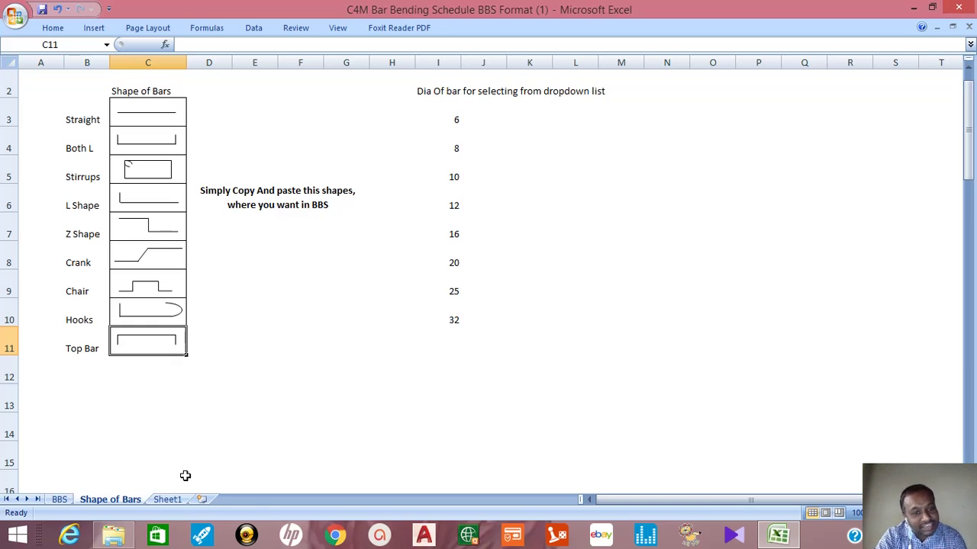
click(167, 500)
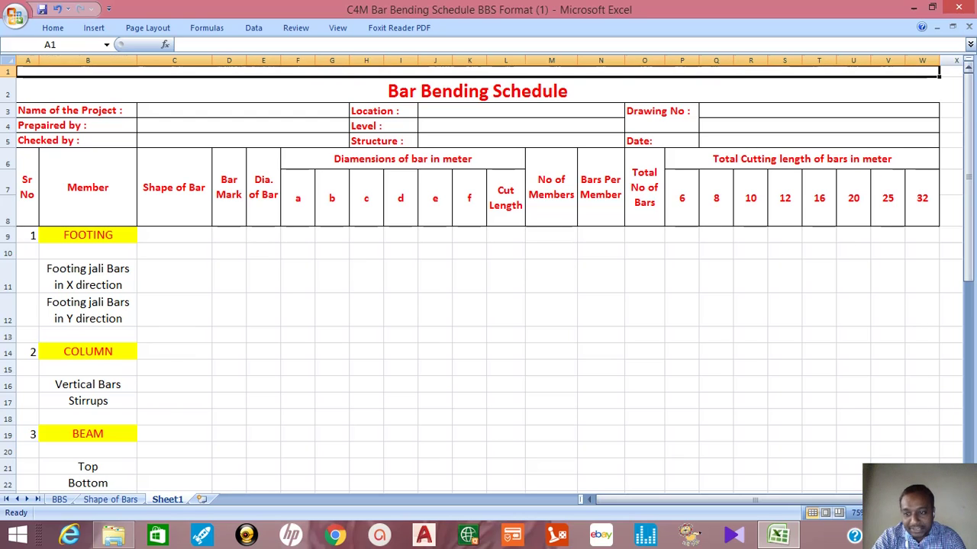
scroll(488, 274, down, 8)
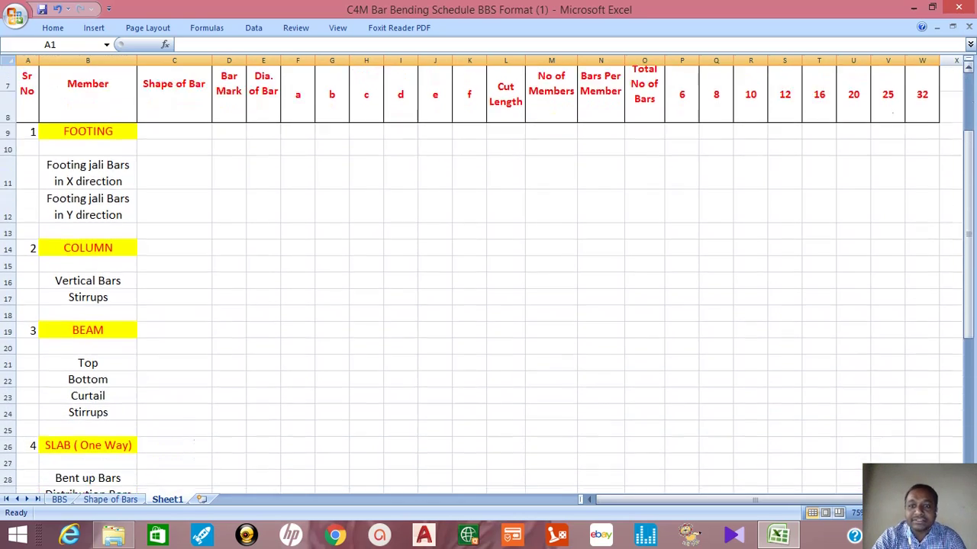
scroll(488, 275, down, 5)
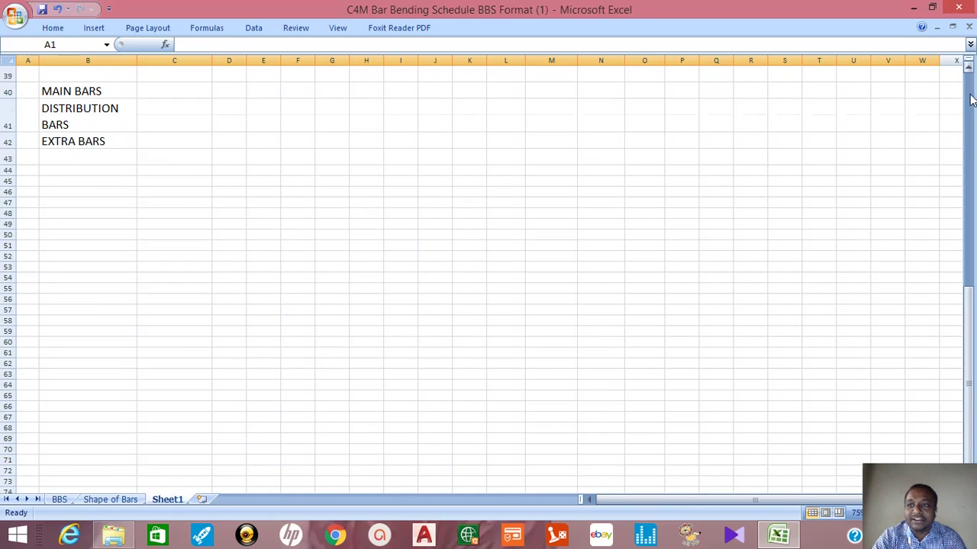
scroll(971, 93, up, 13)
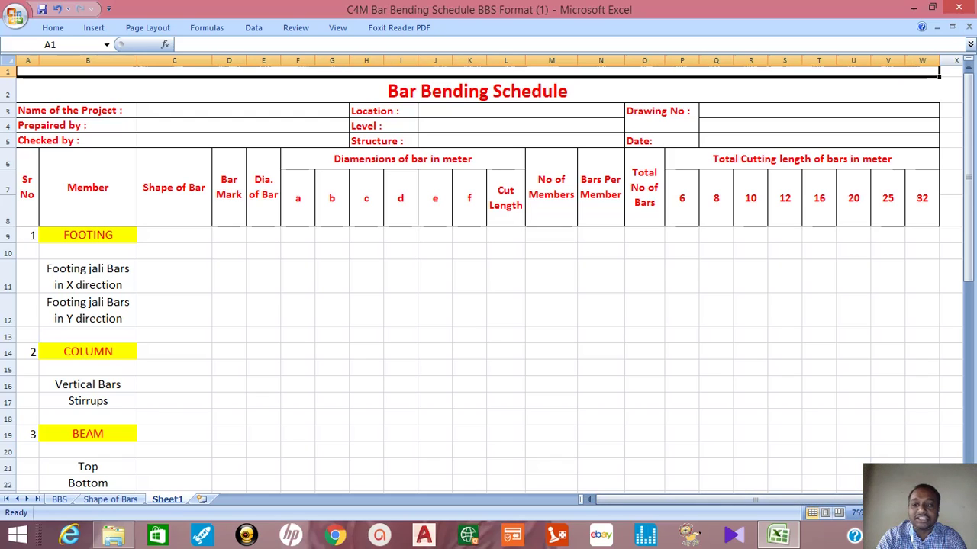
click(874, 535)
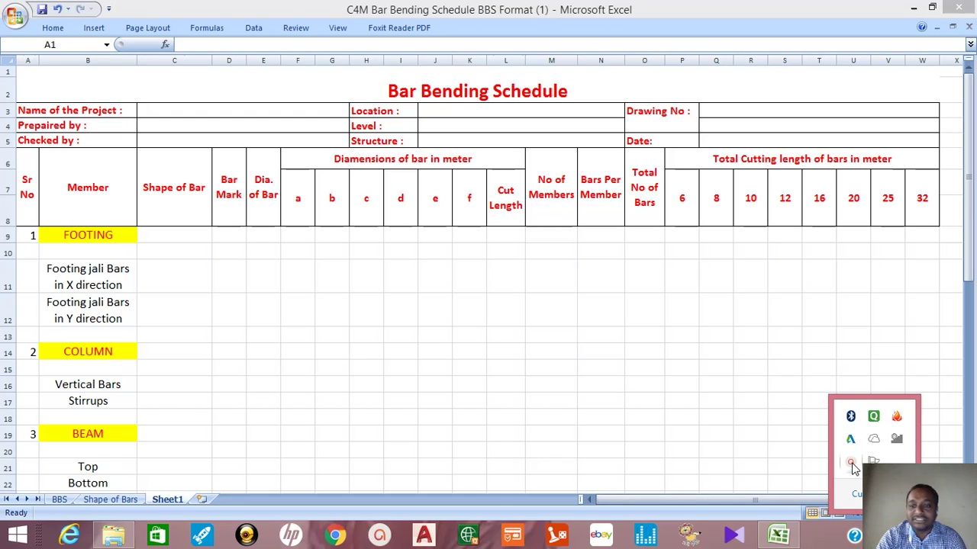